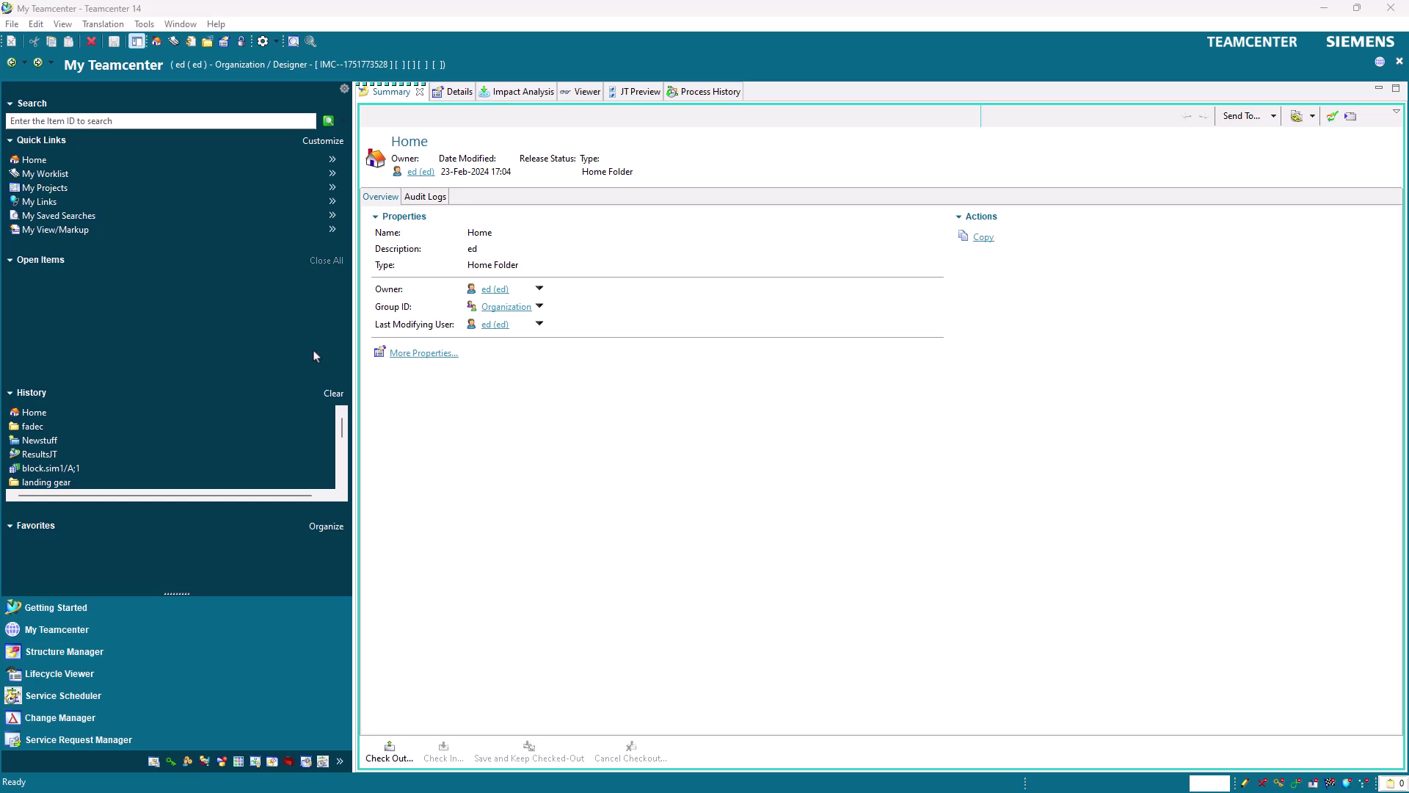
Step: Open Home from Quick Links to list Mailbox, Newstuff, landing gear and fadec
left_click(34, 160)
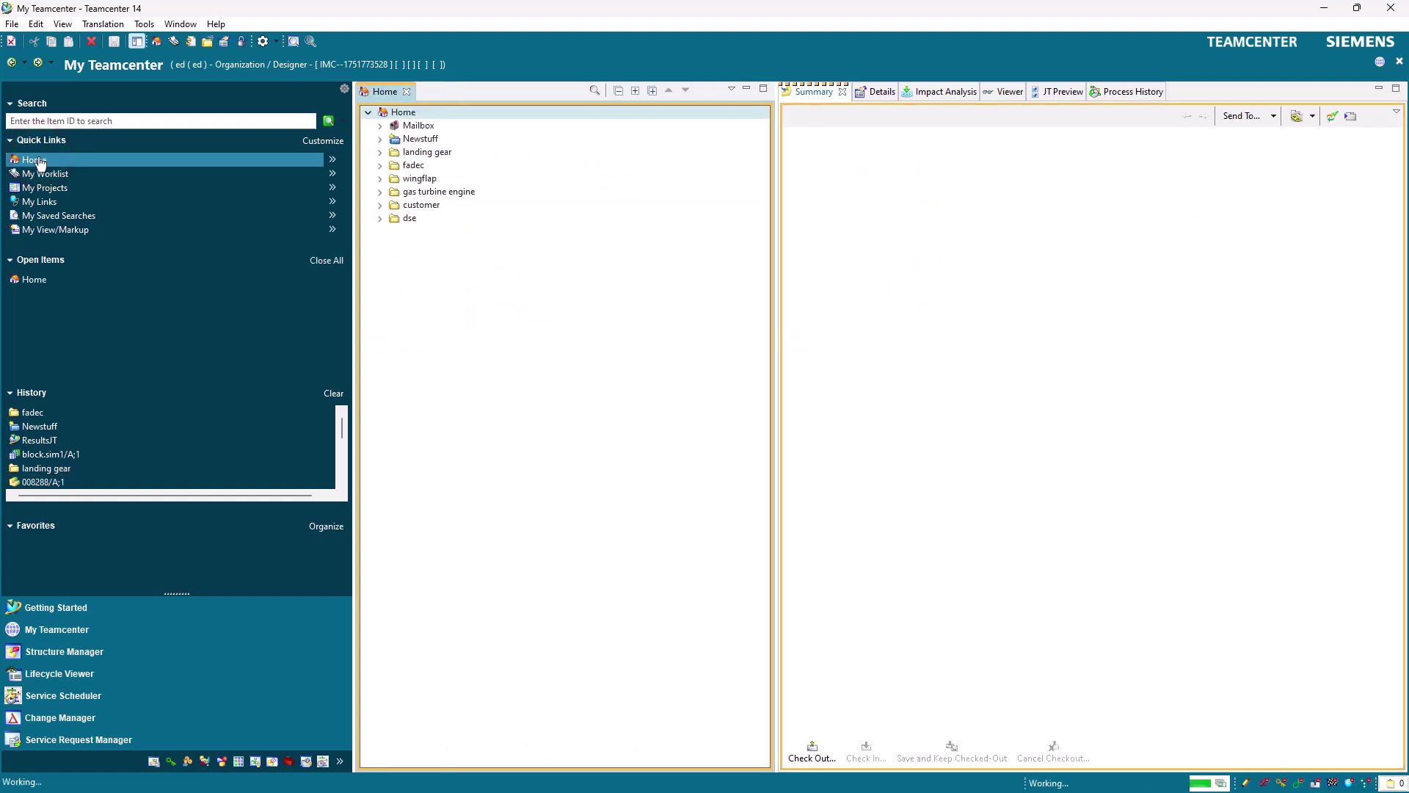
Step: In Edit > Options, set the NX preference Show "Open in NX" command to Yes and save
left_click(36, 23)
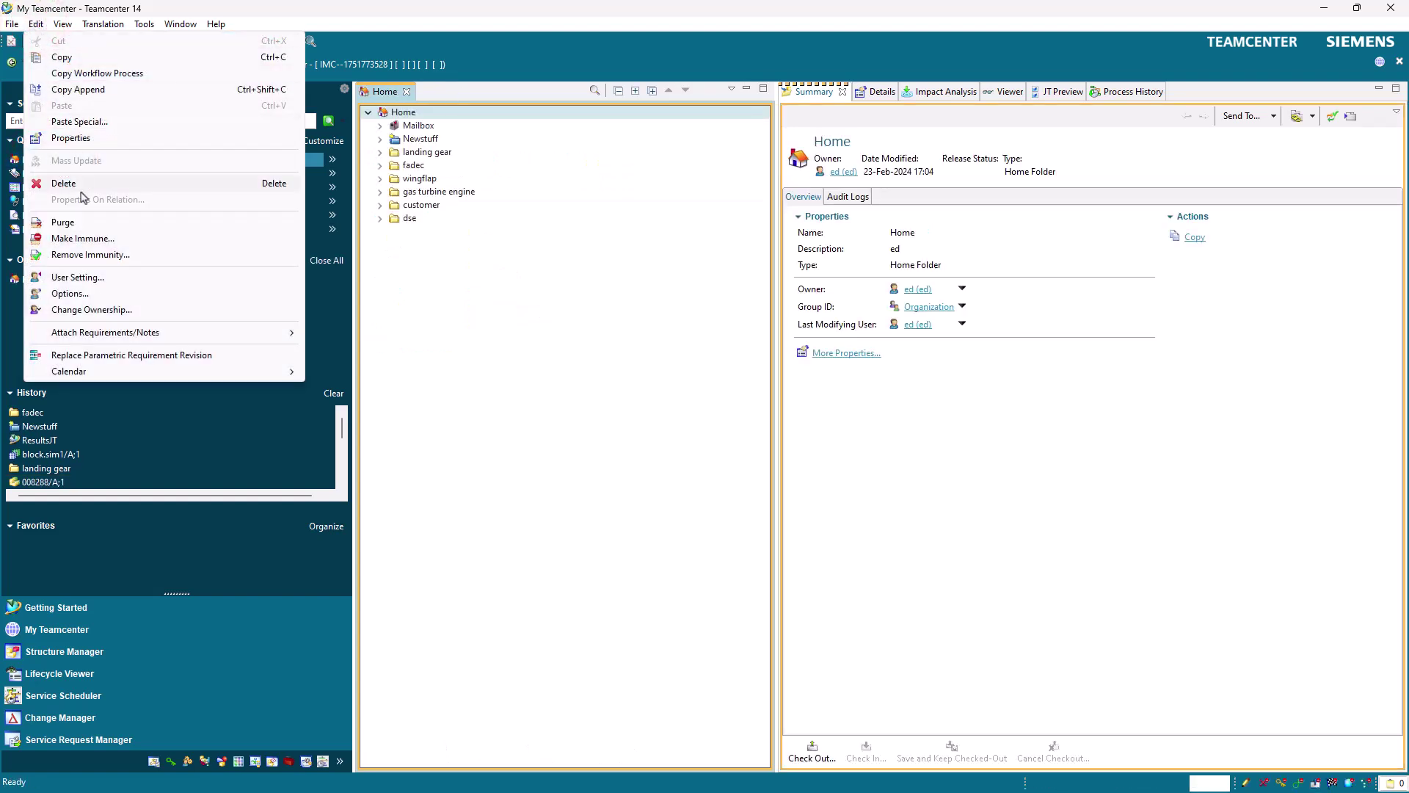
left_click(85, 294)
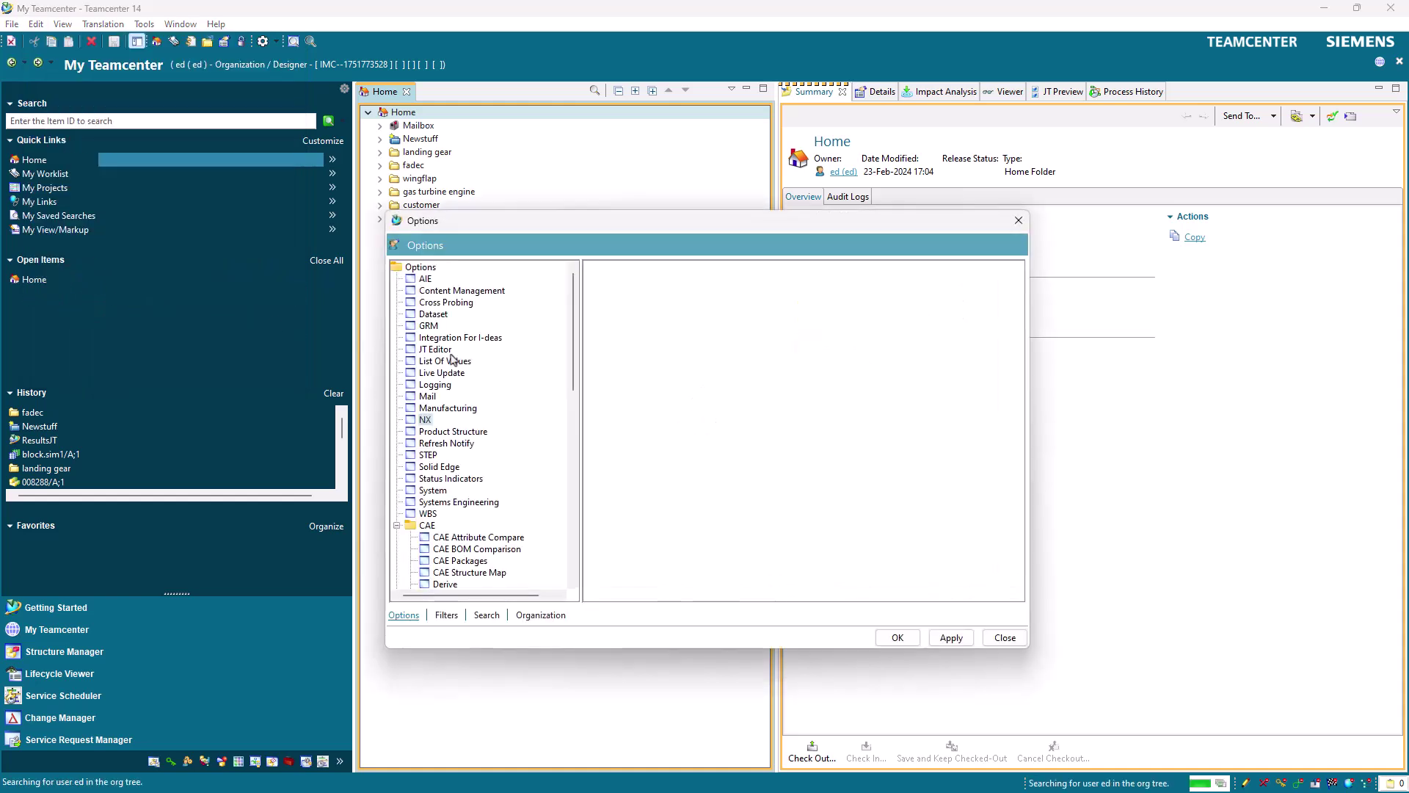
left_click(427, 419)
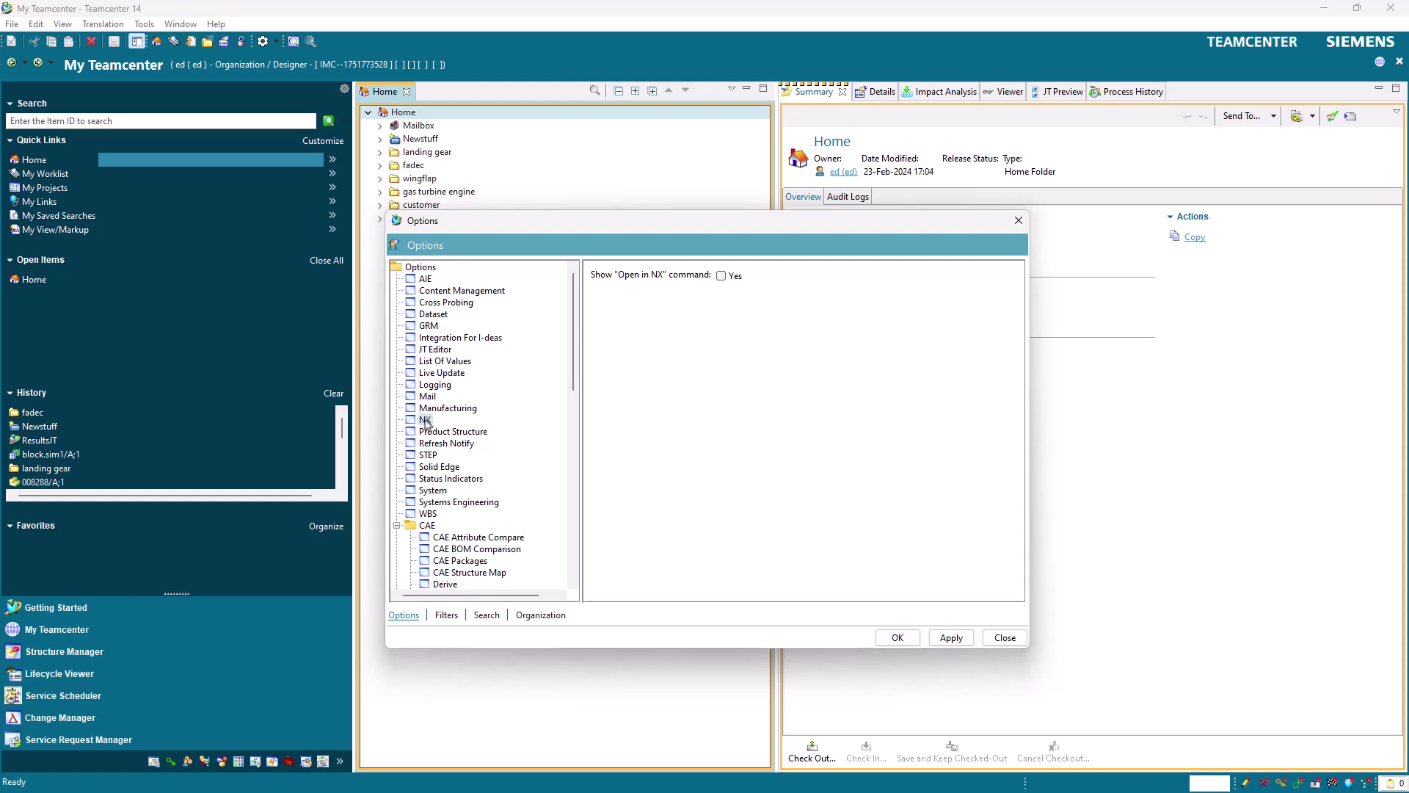
left_click(425, 420)
left_click(723, 277)
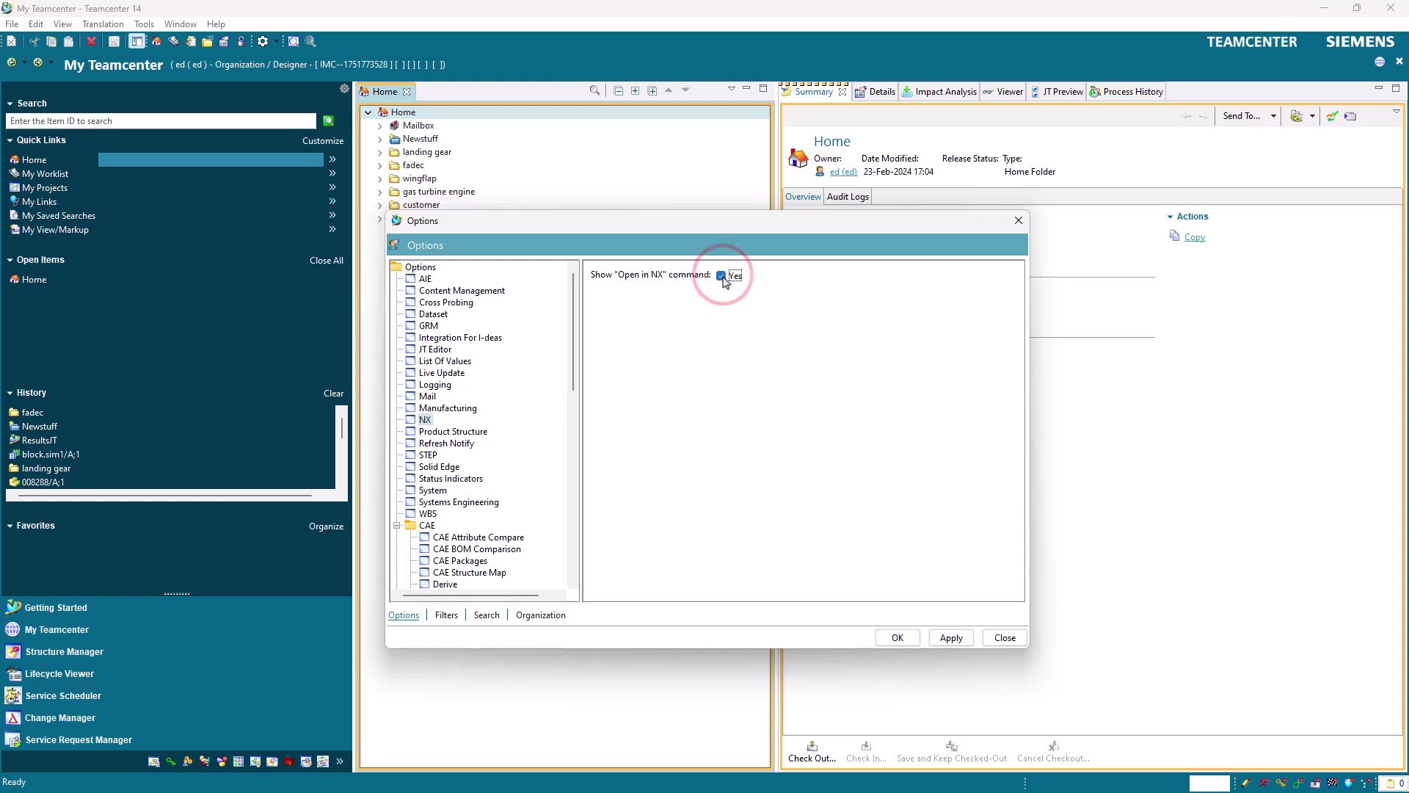
left_click(897, 640)
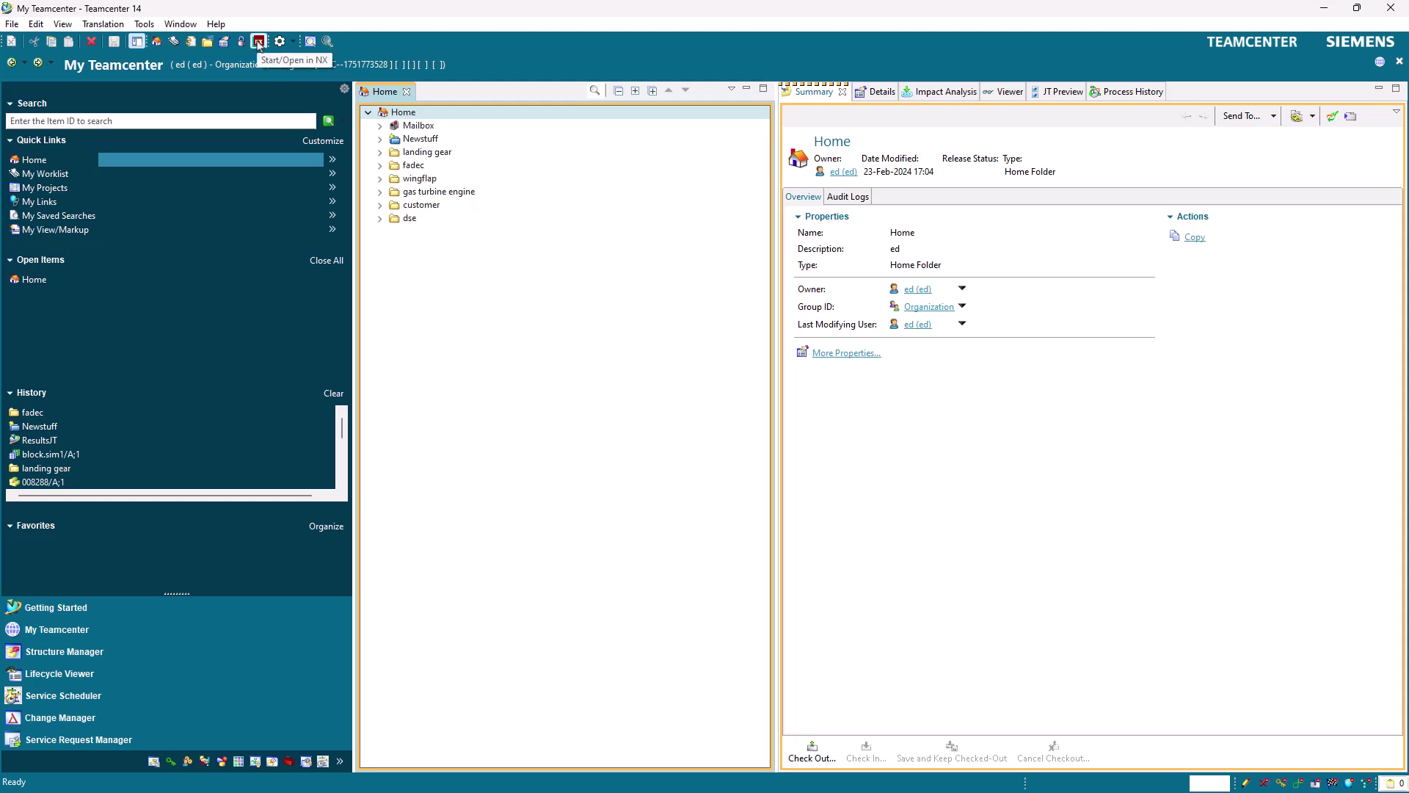
Step: Check the File menu lists Open In NX, then launch NX from the toolbar
left_click(14, 24)
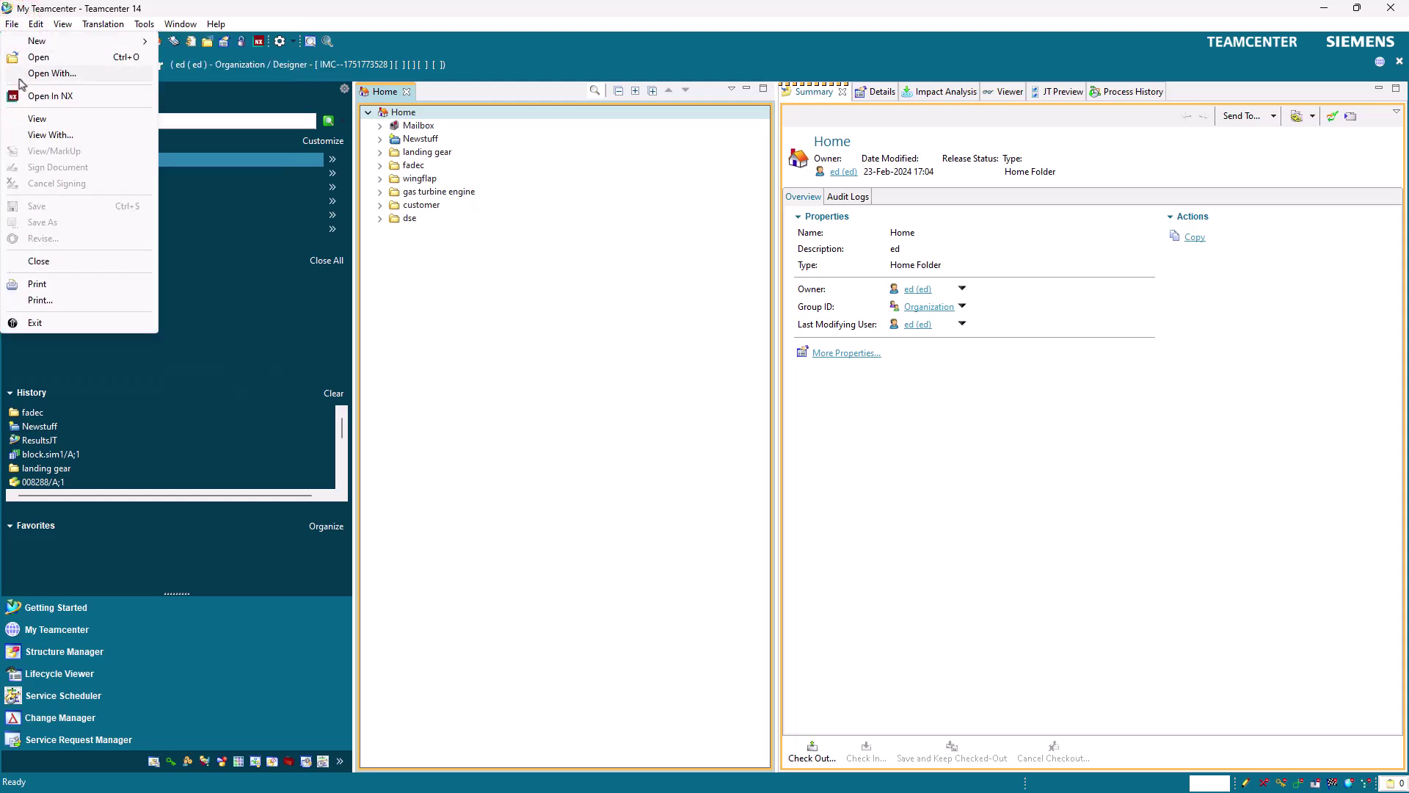
left_click(318, 15)
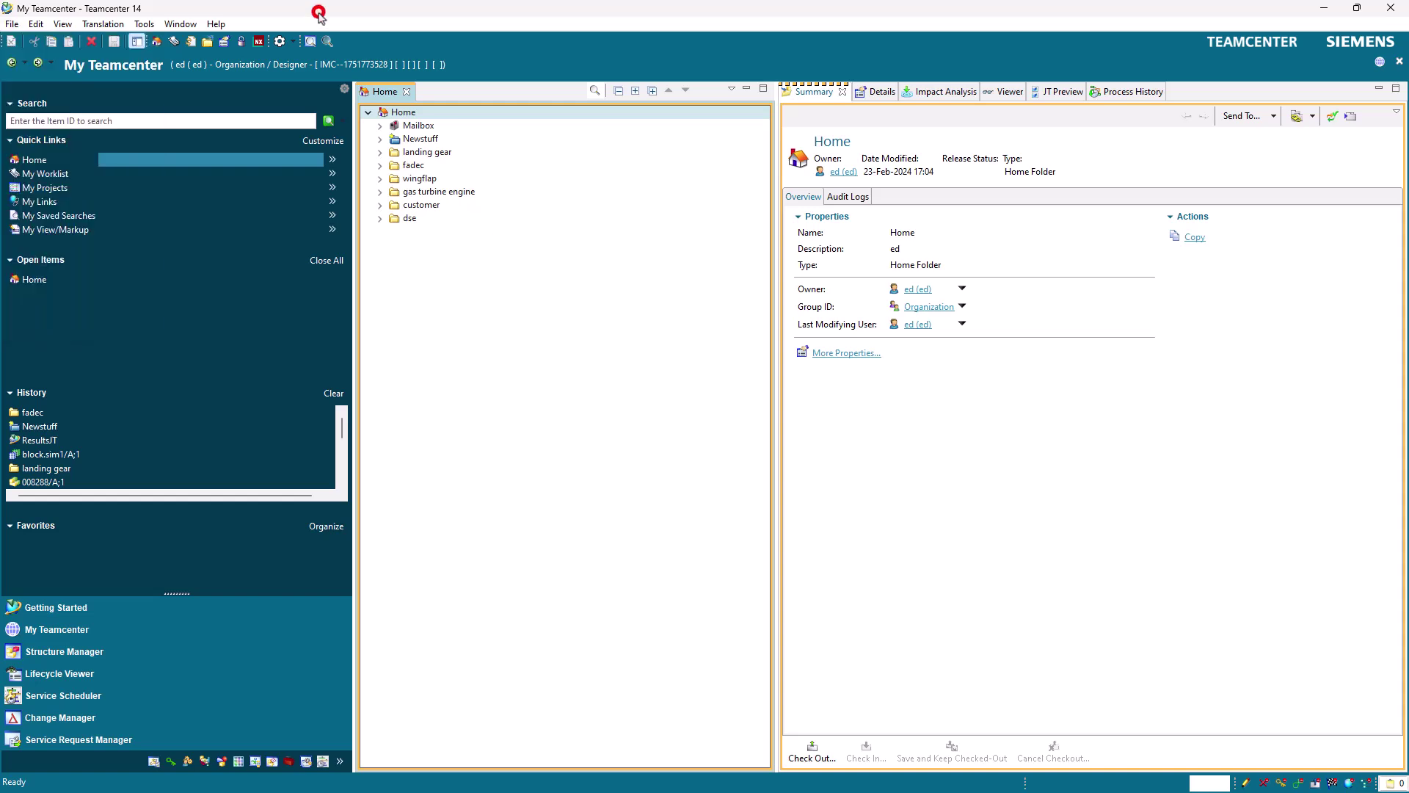
left_click(259, 40)
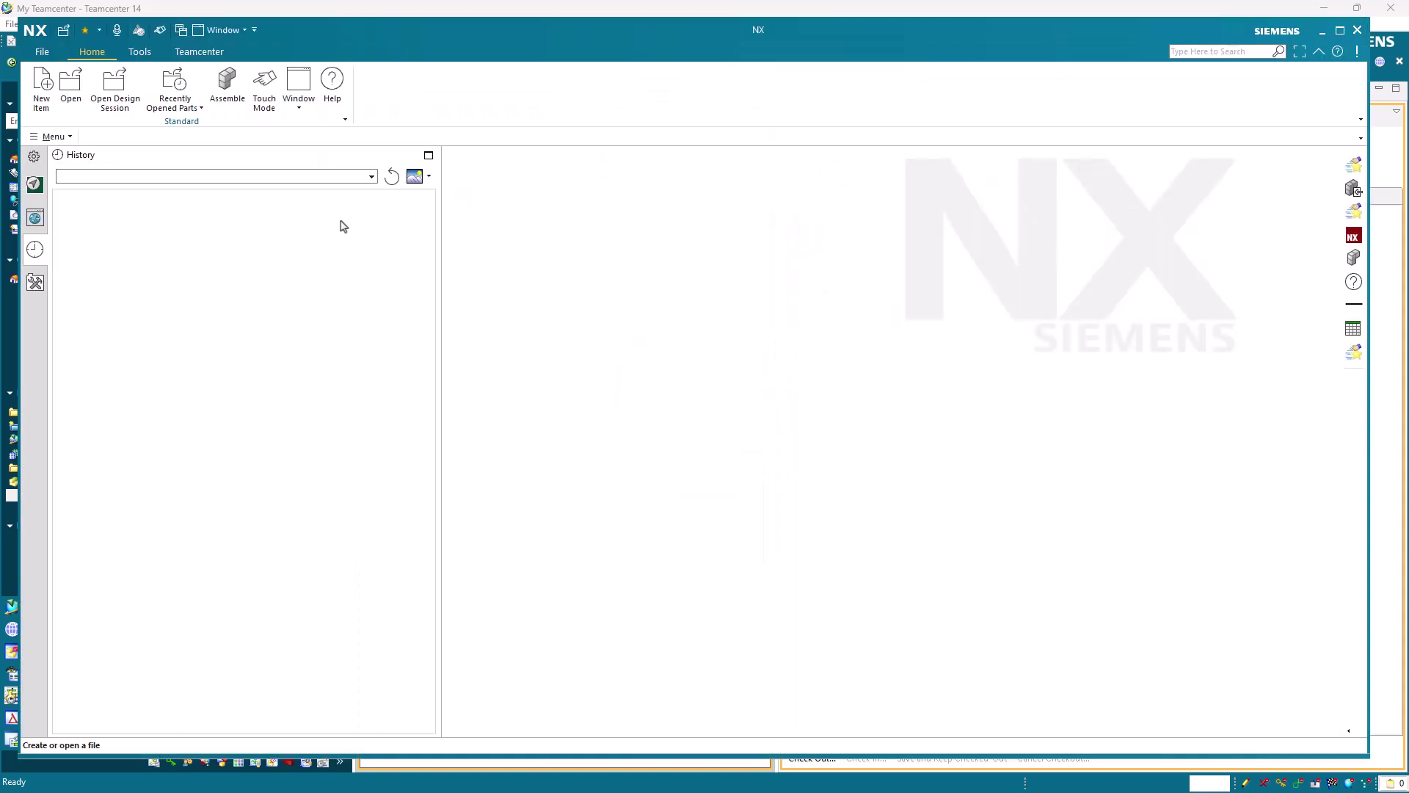
Step: Cancel the New Item dialog without creating a part, then start opening a part file
left_click(40, 84)
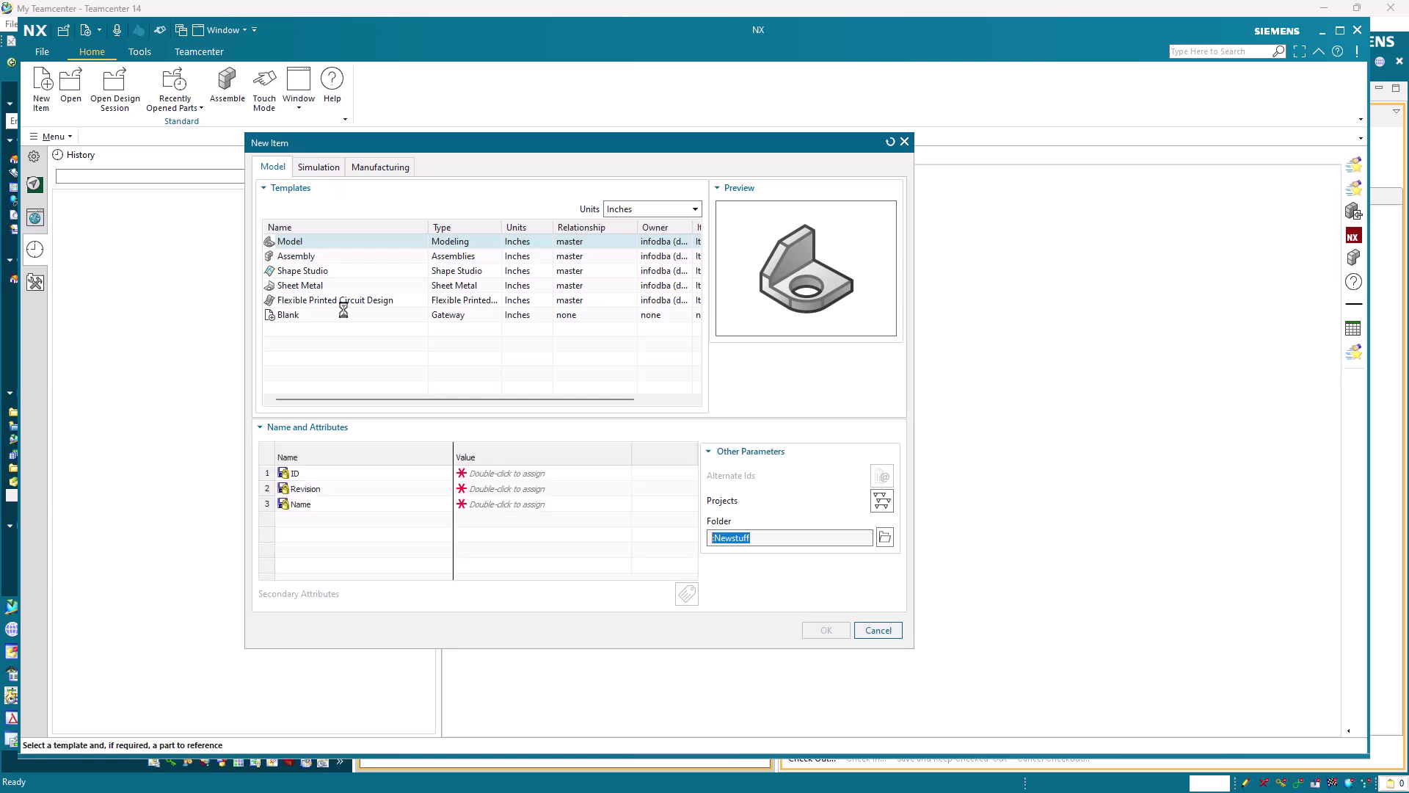
left_click(877, 630)
left_click(73, 103)
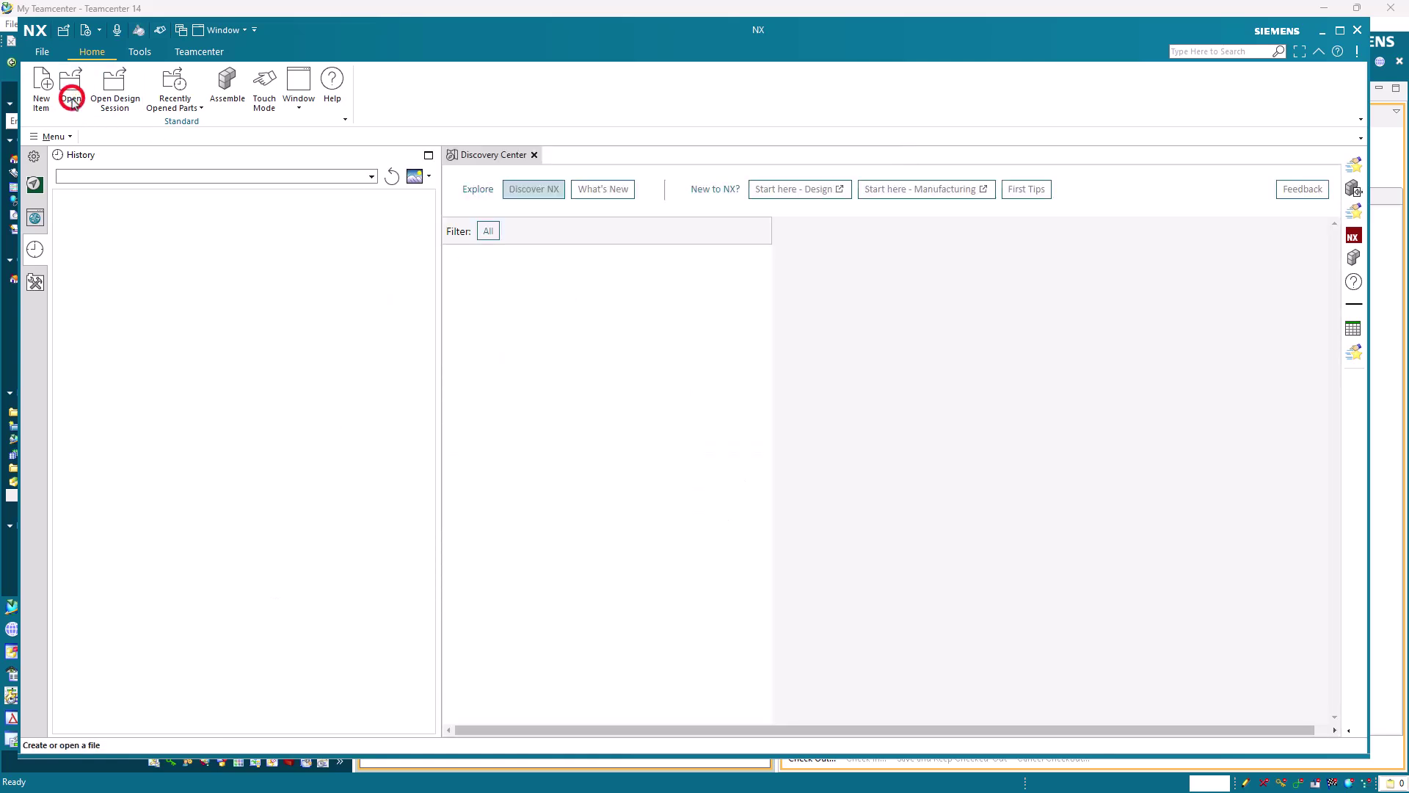